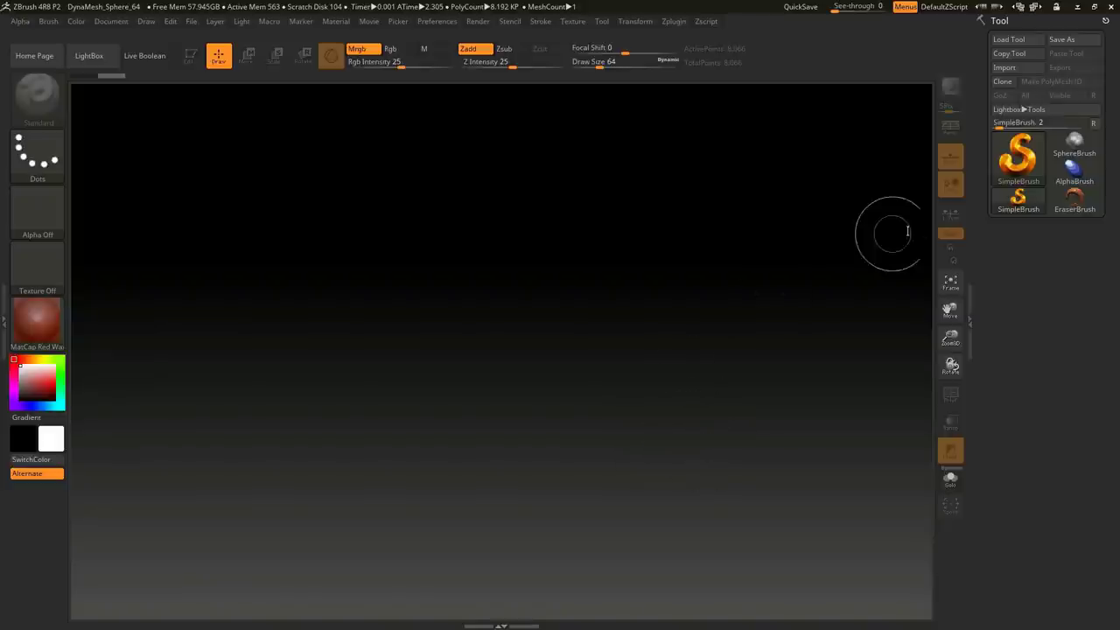
Step: Draw a Sphere3D on the canvas, switch it to Edit mode and convert it to a PolyMesh3D
left_click(1019, 161)
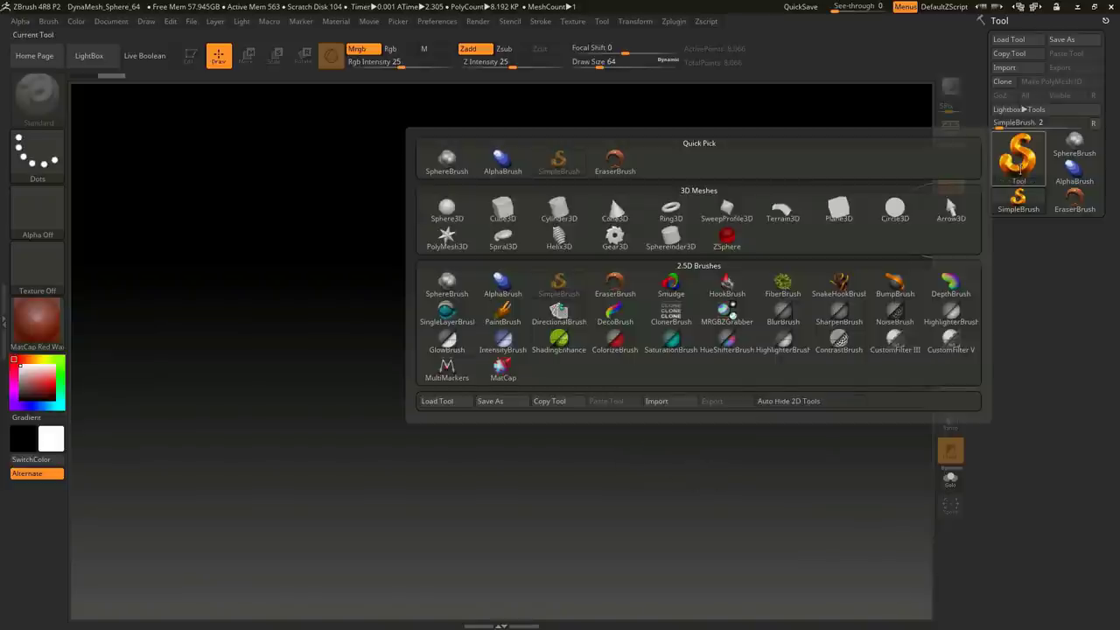
left_click(455, 222)
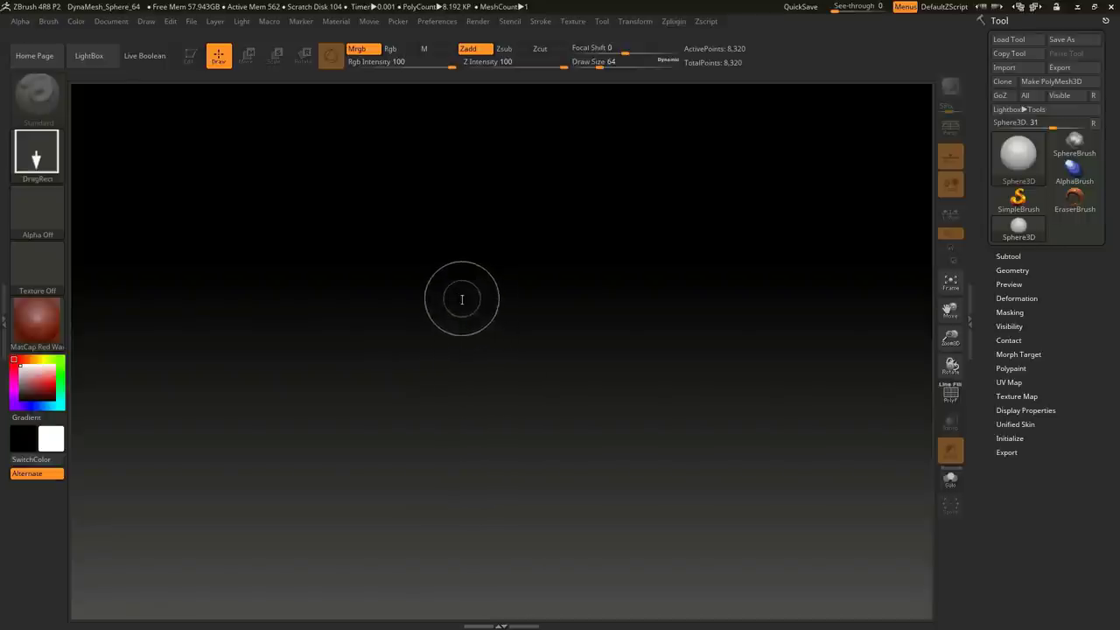
left_click_drag(461, 298, 573, 510)
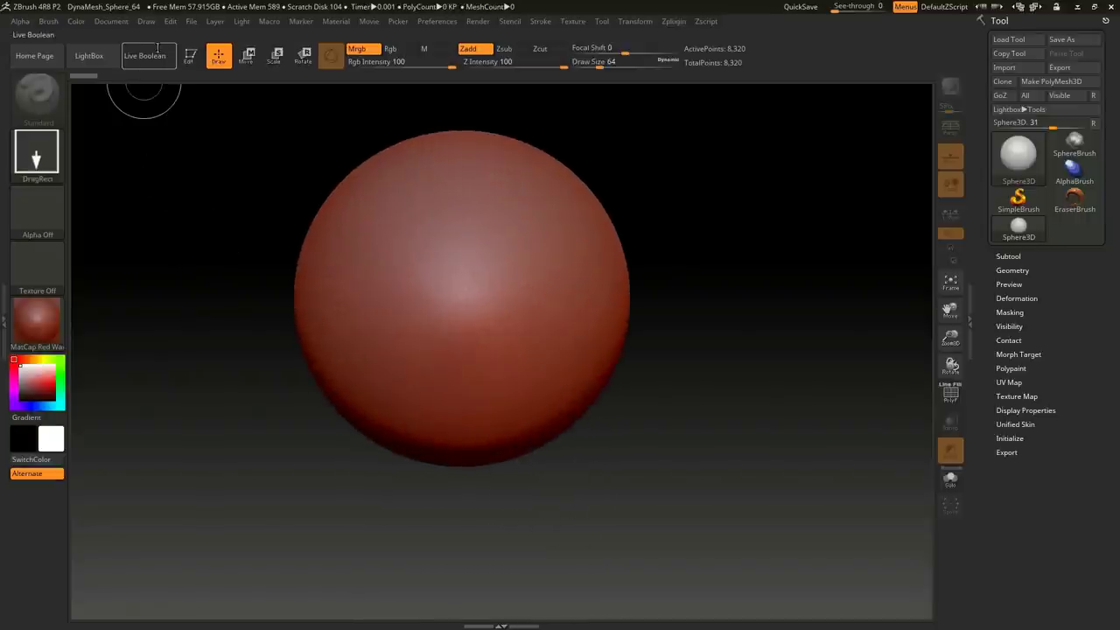
left_click(190, 55)
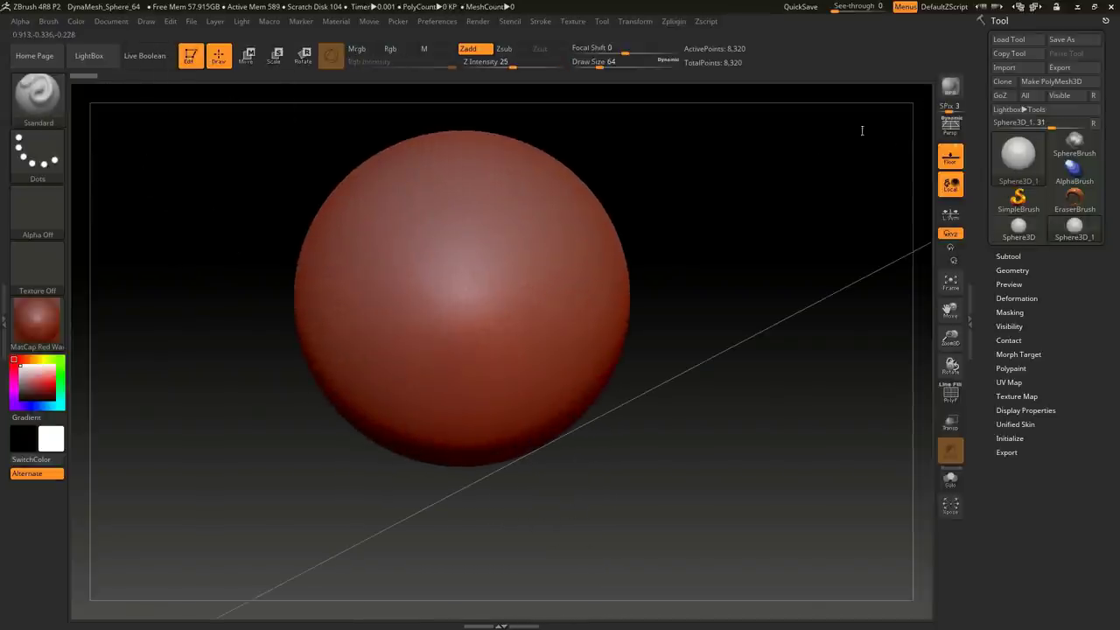
left_click(1050, 80)
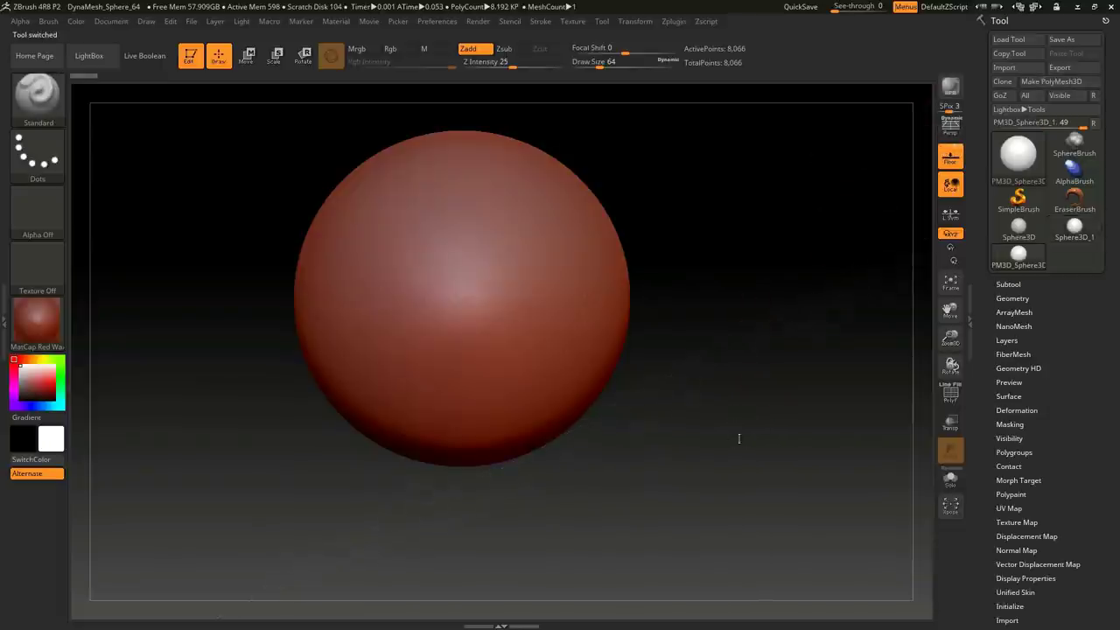
Step: Subdivide the sphere repeatedly to about 2.08 million polygons
key("shift")
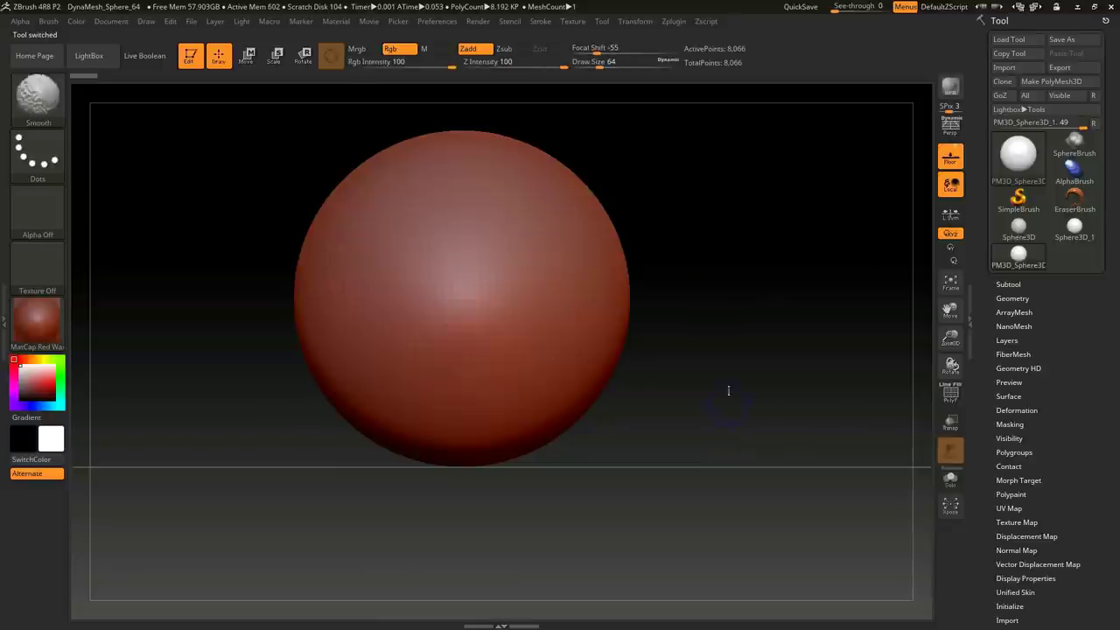
left_click_drag(730, 370, 749, 400, "alt")
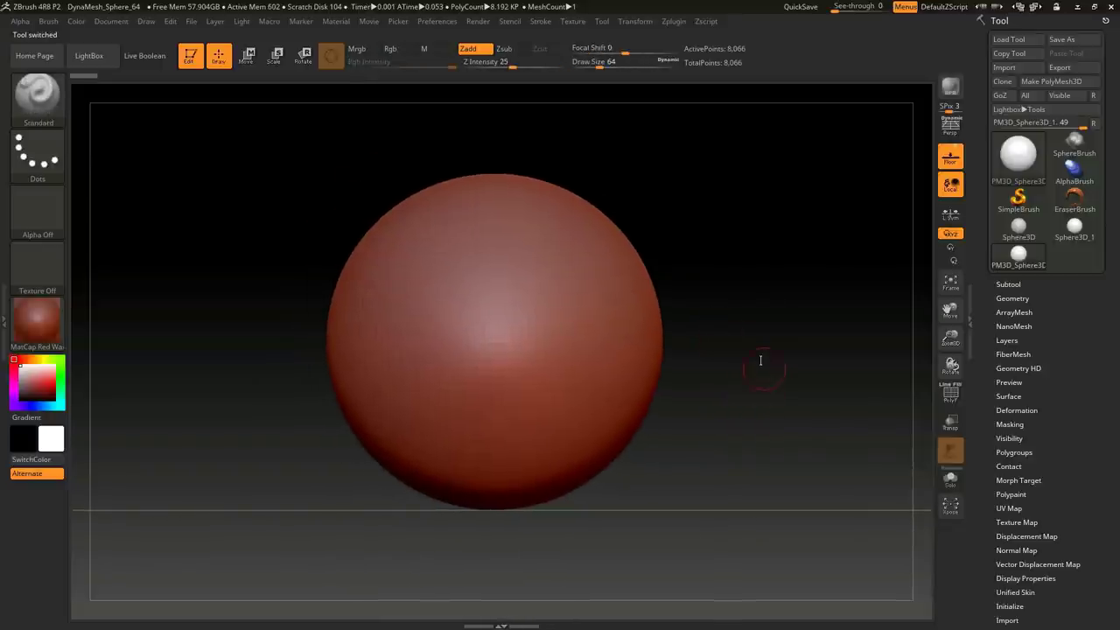
key("ctrl")
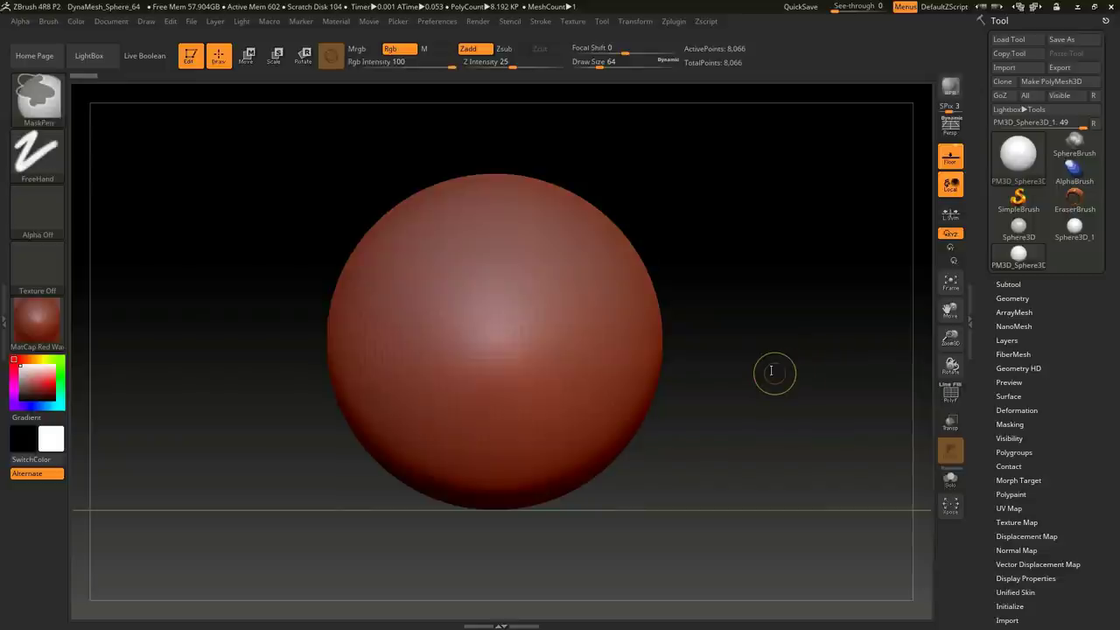
key("ctrl+d")
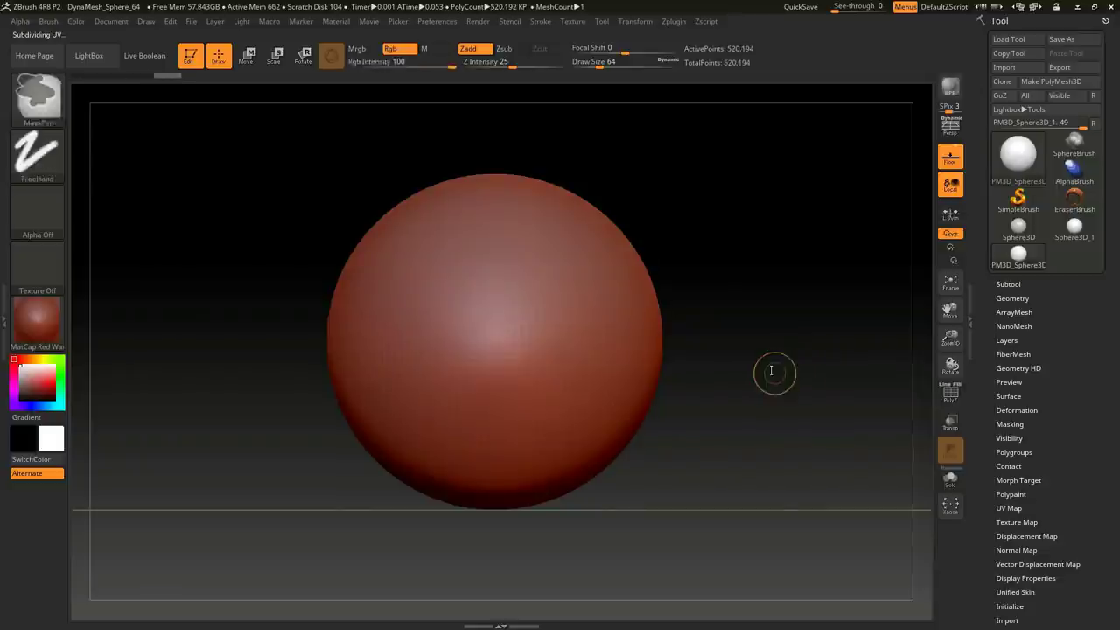
key("ctrl+d")
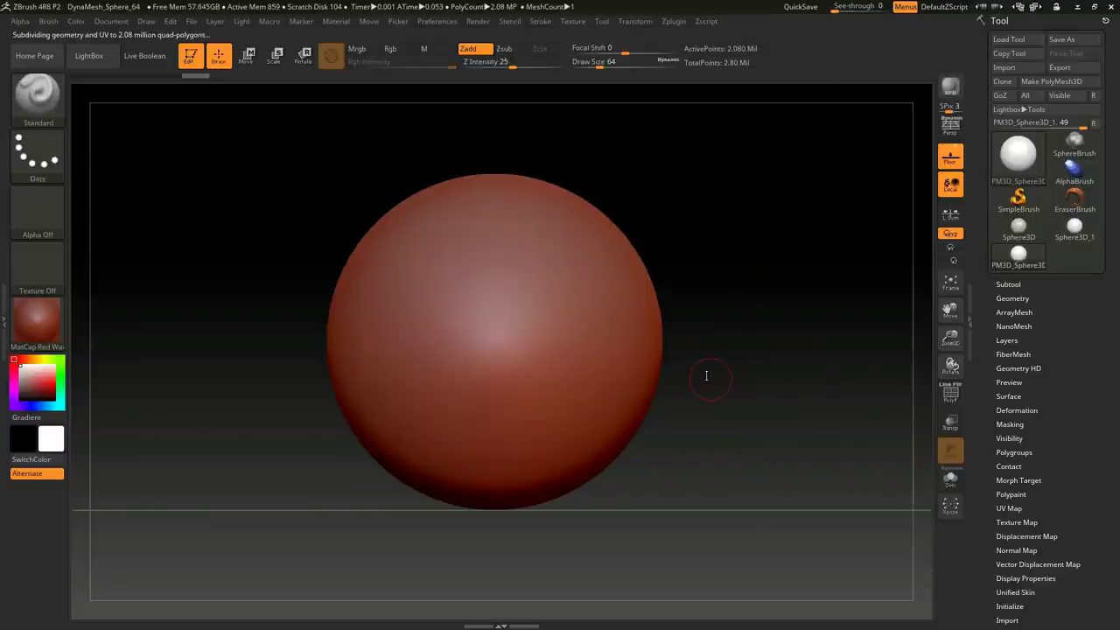
Step: Import the BMW image from the desktop as a texture and add it to Spotlight
left_click(574, 24)
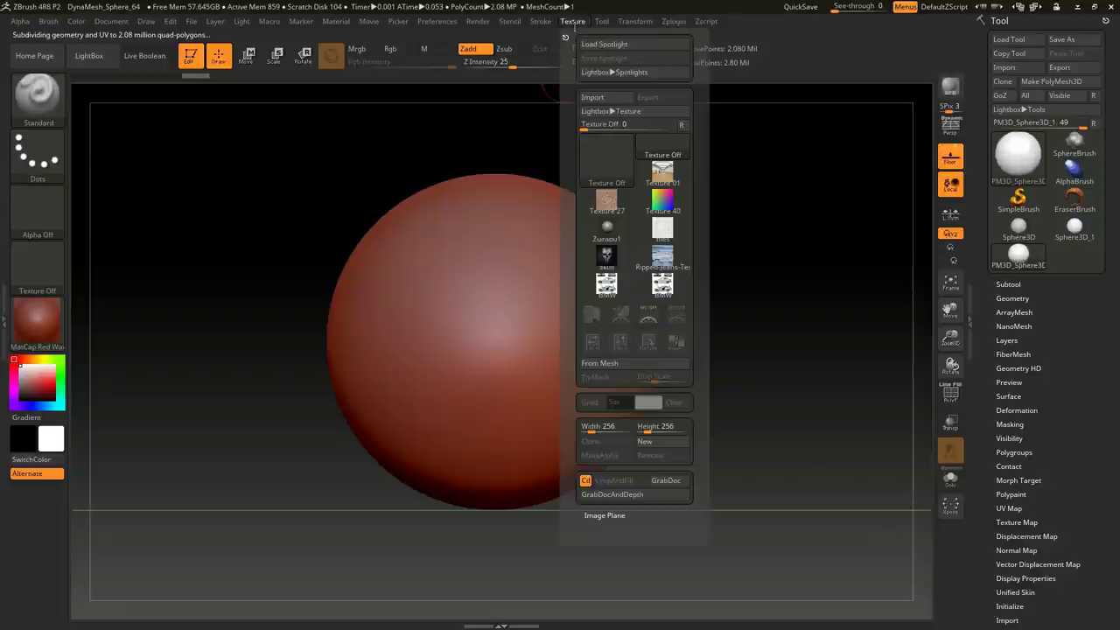
left_click(600, 98)
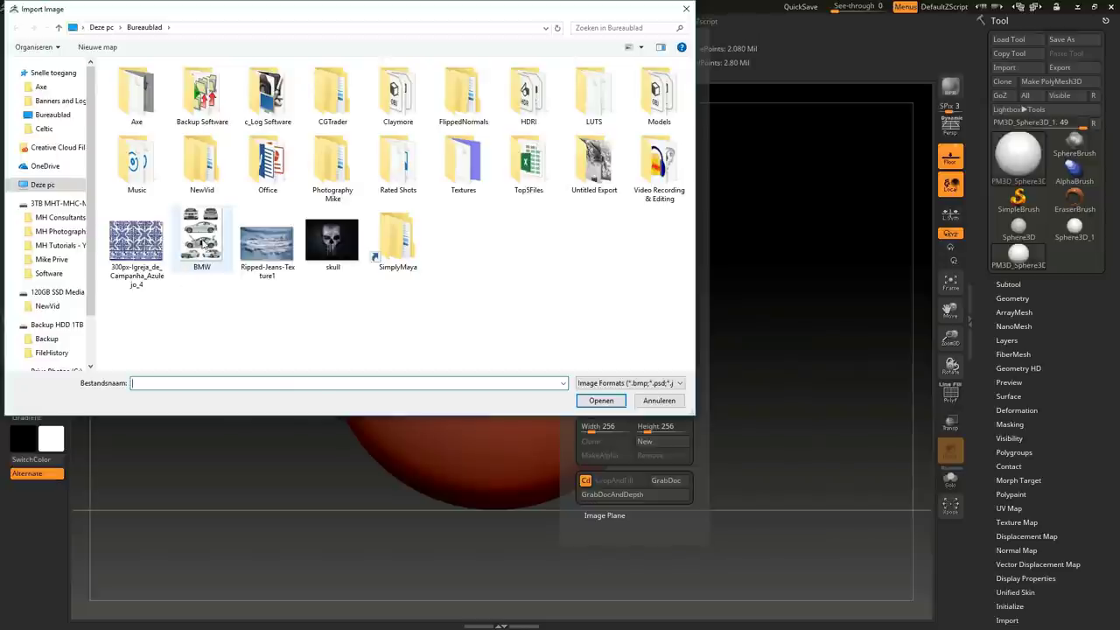
left_click(208, 250)
left_click(601, 399)
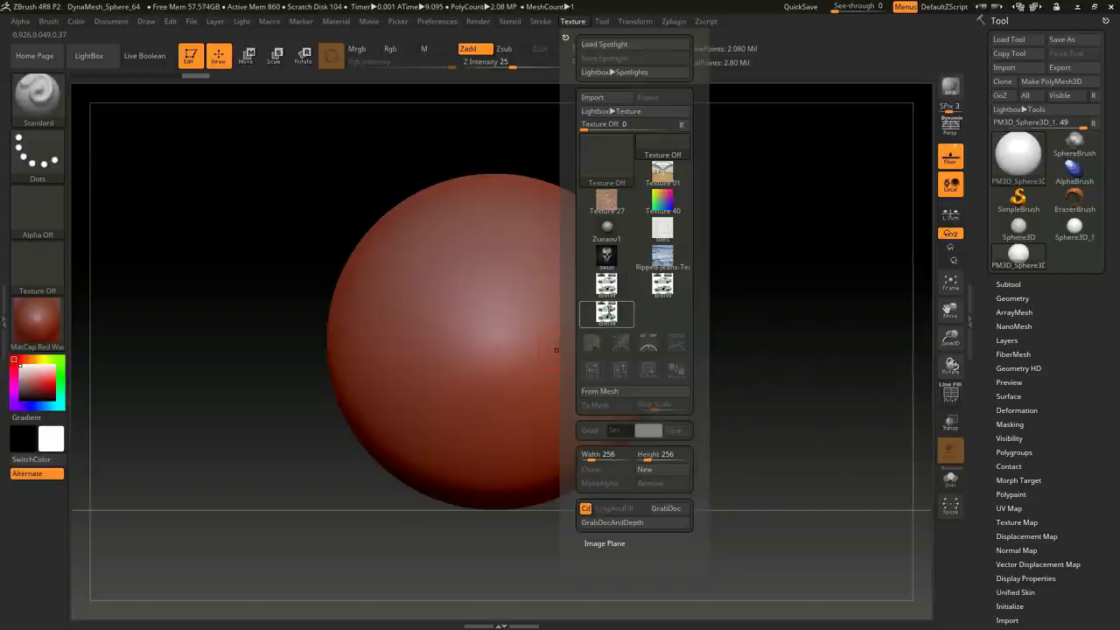
left_click(606, 312)
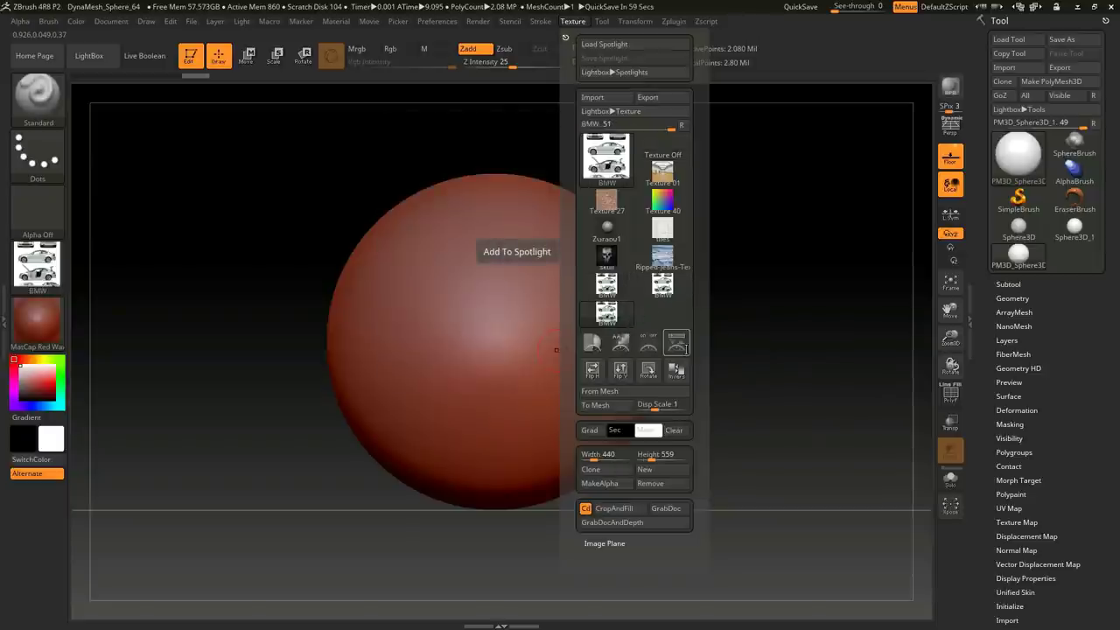
left_click(677, 345)
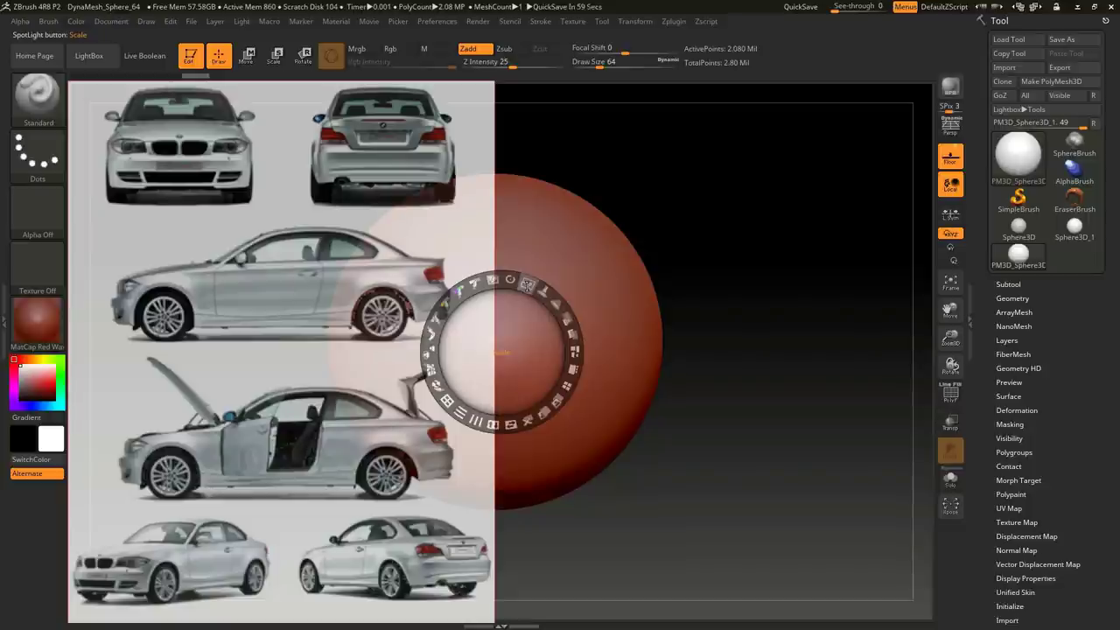
Step: Scale the BMW reference image down to about half size and place it on the empty canvas beside the sphere
left_click(527, 285)
left_click_drag(527, 285, 480, 305)
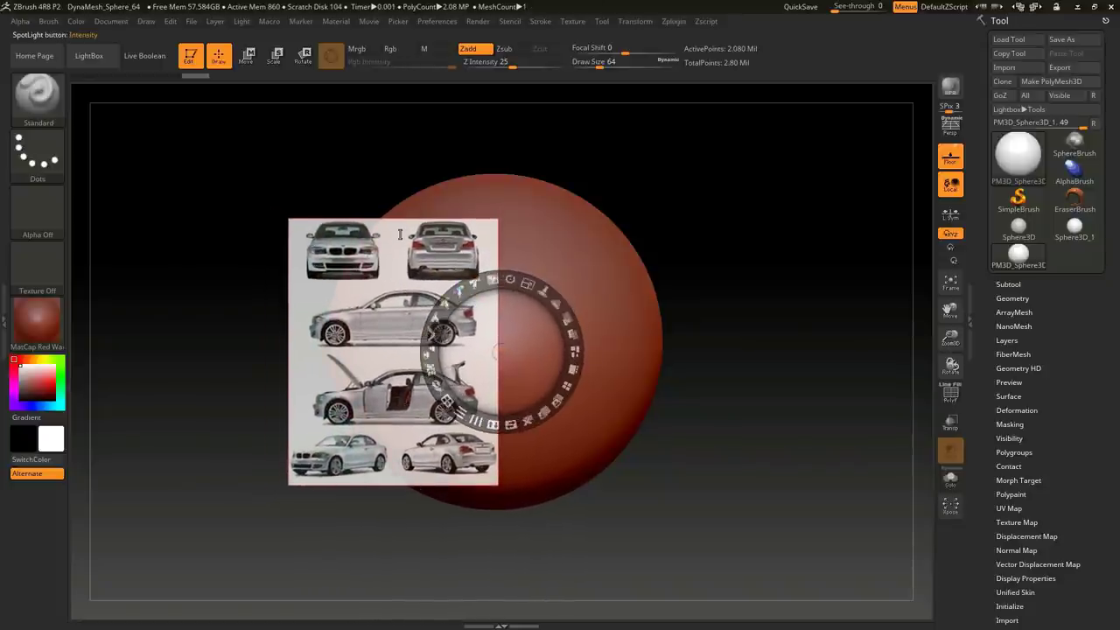
left_click_drag(399, 234, 209, 127)
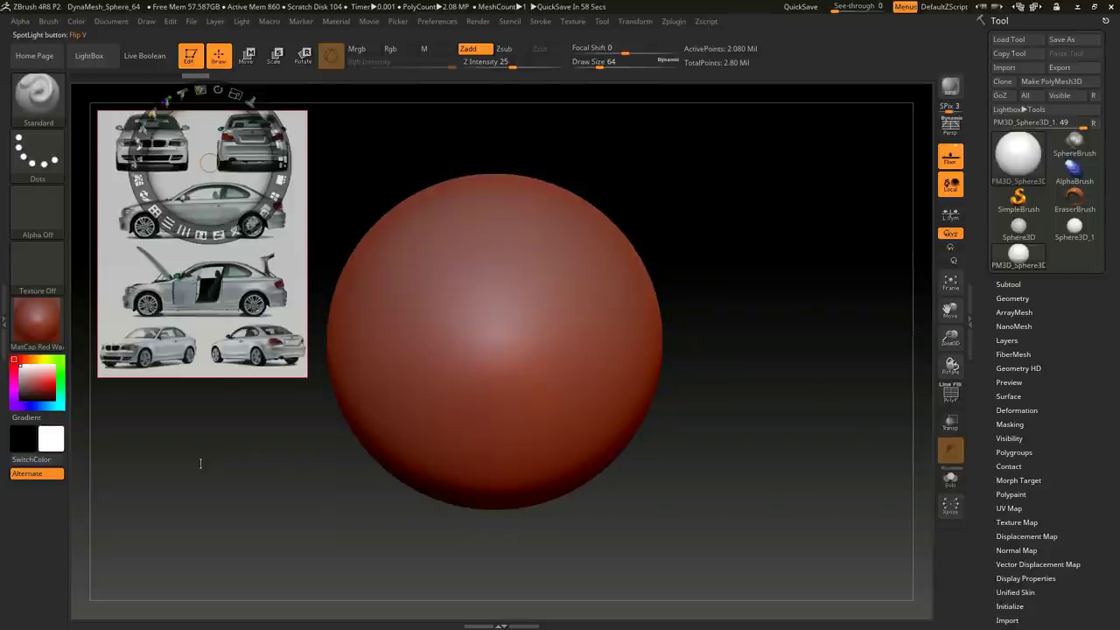
key("shift+z")
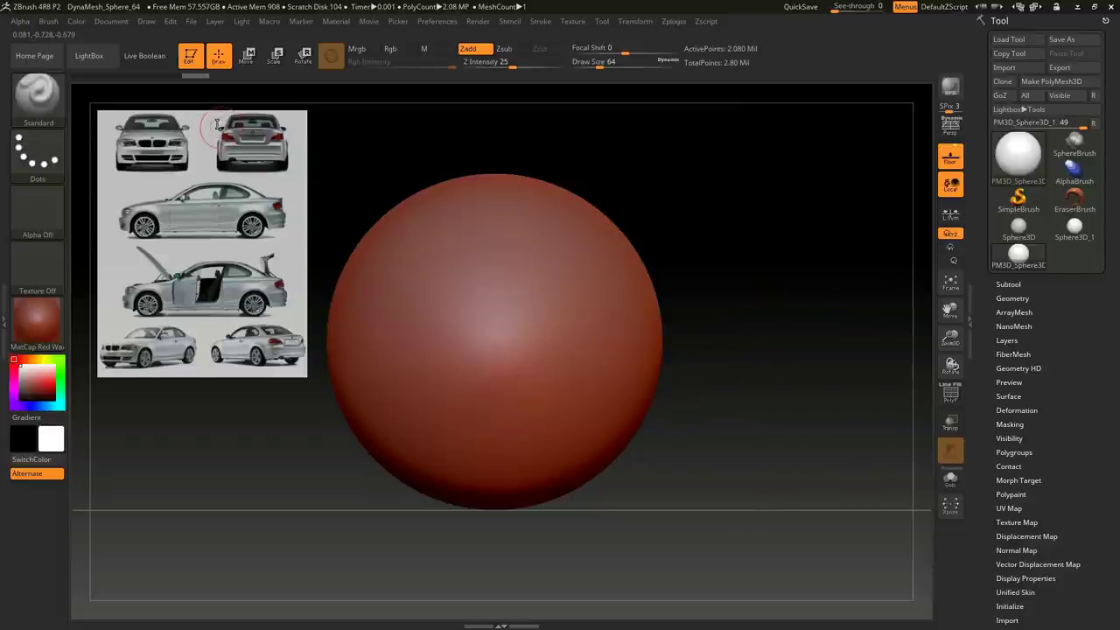
Step: Try sculpting the BMW image onto the sphere with the reference overlapping it, and undo the projected stroke
key("z")
left_click_drag(213, 136, 400, 211)
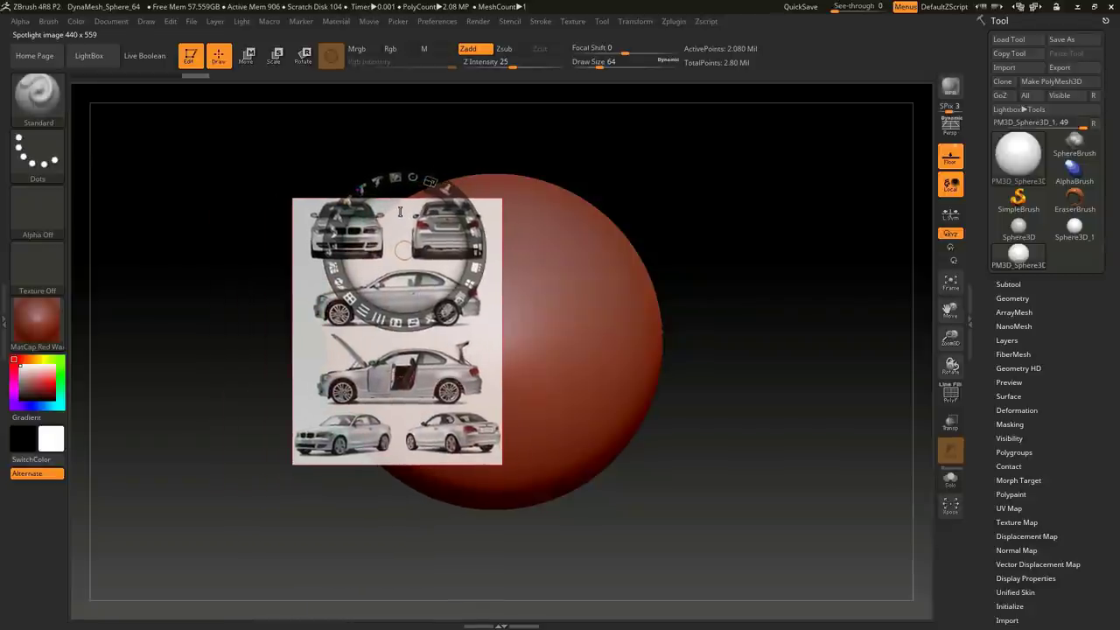
key("z")
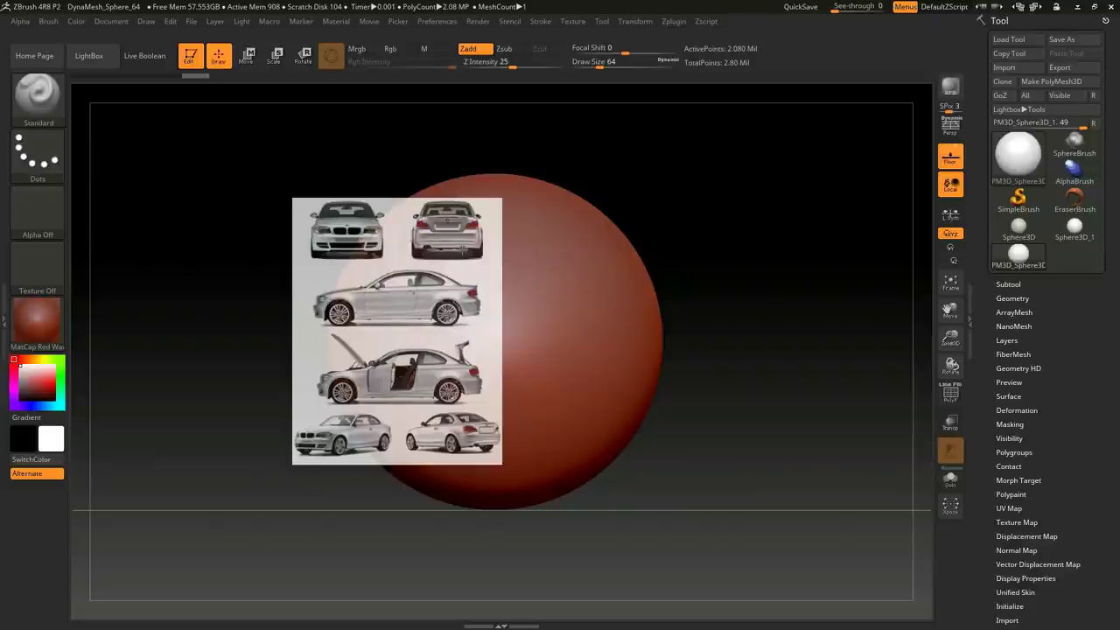
left_click_drag(692, 375, 818, 387, "alt")
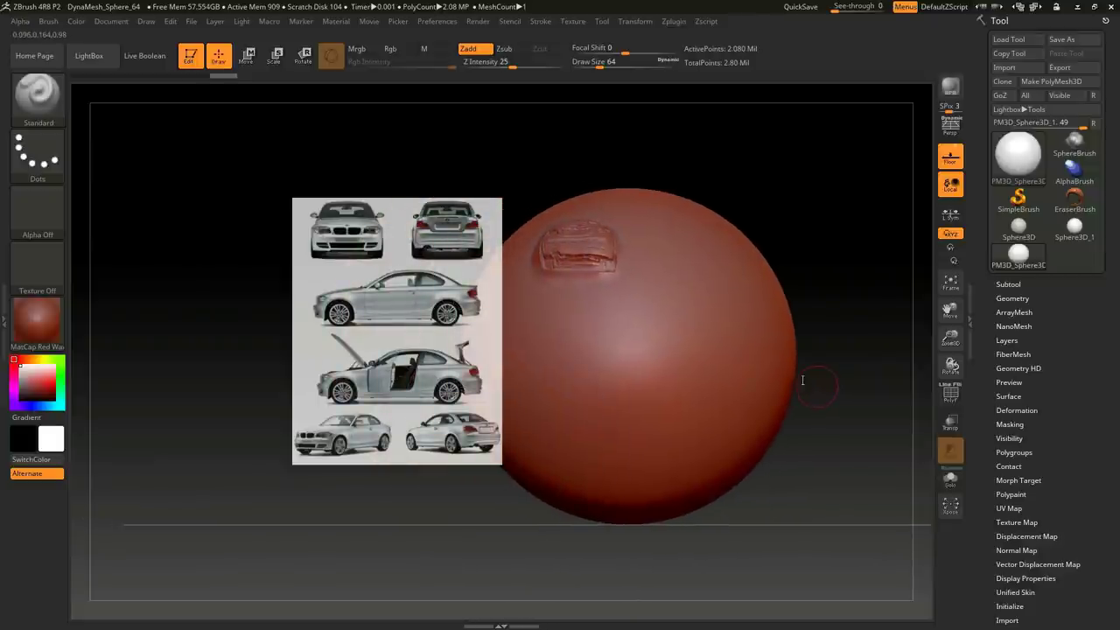
key("ctrl+z")
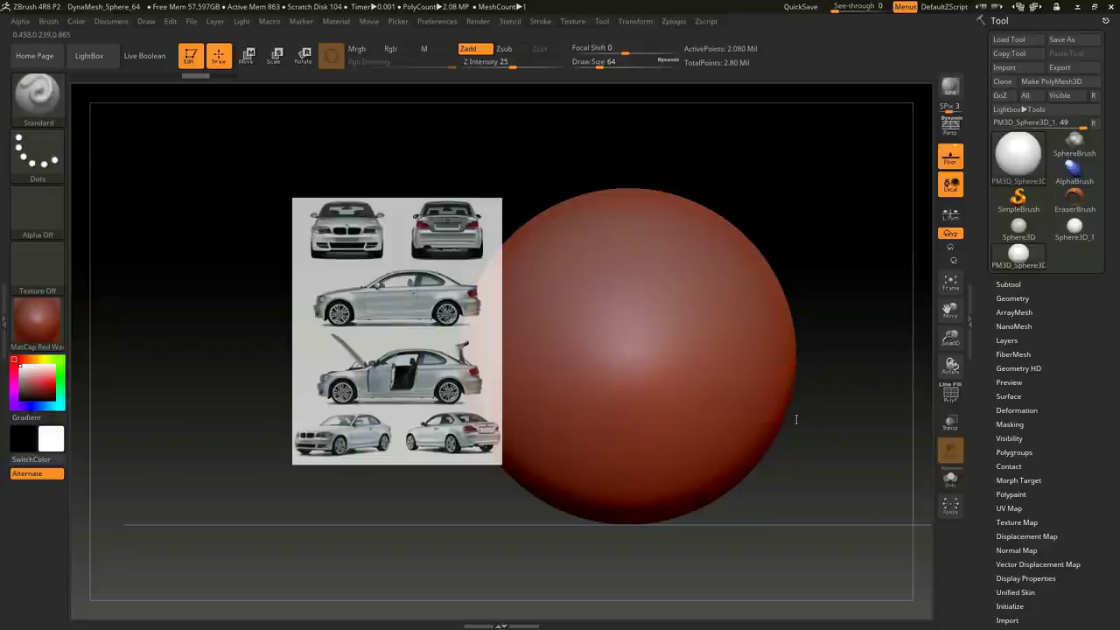
Step: Move the BMW reference off the sphere to the empty canvas beside it and leave Spotlight editing
key("shift+z")
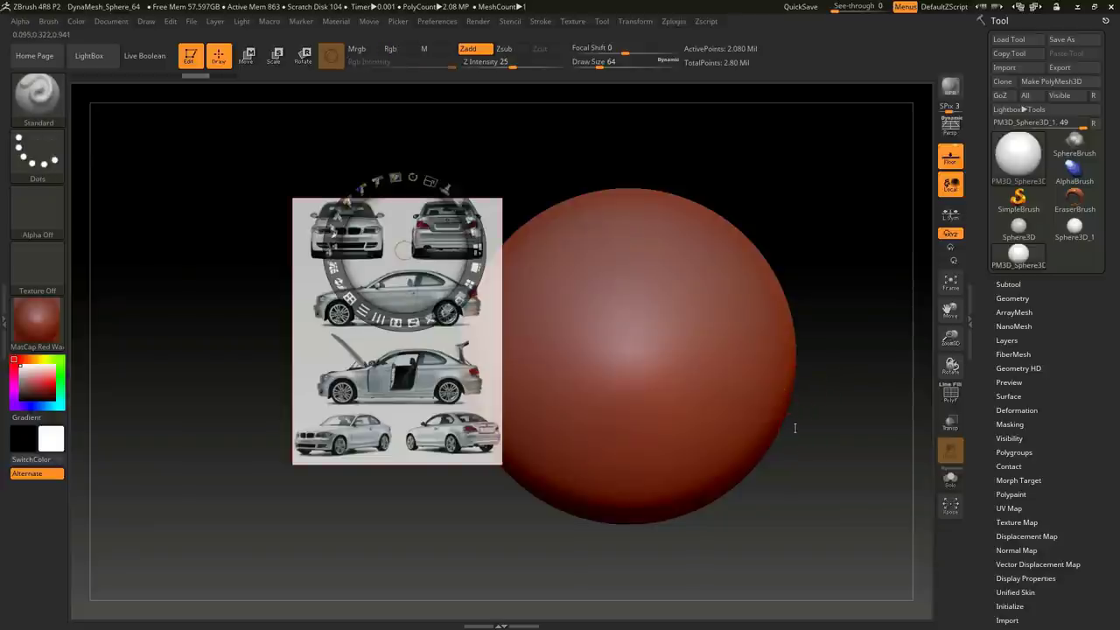
left_click_drag(423, 311, 230, 229)
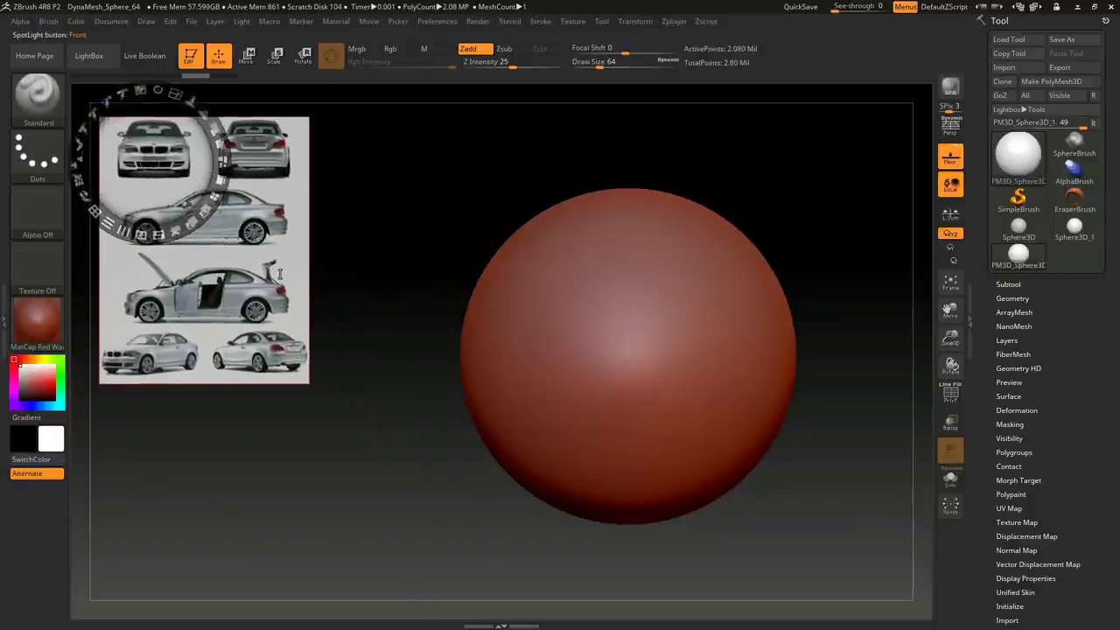
key("z")
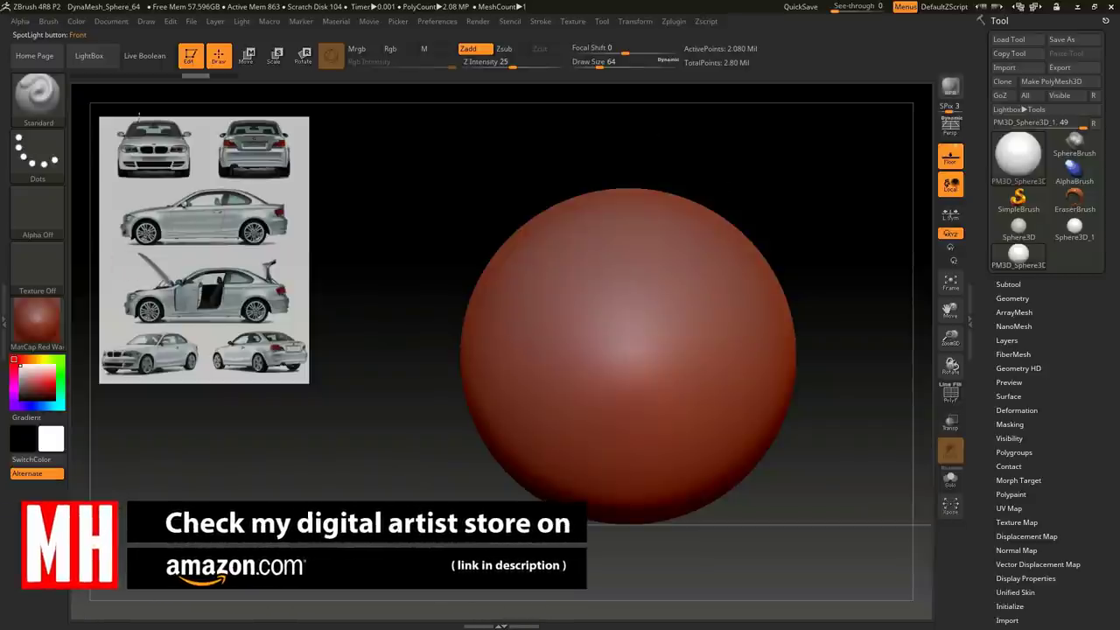
Step: Turn off Spotlight Projection for the Standard brush and sculpt winding freehand strokes across the front of the sphere
left_click(50, 22)
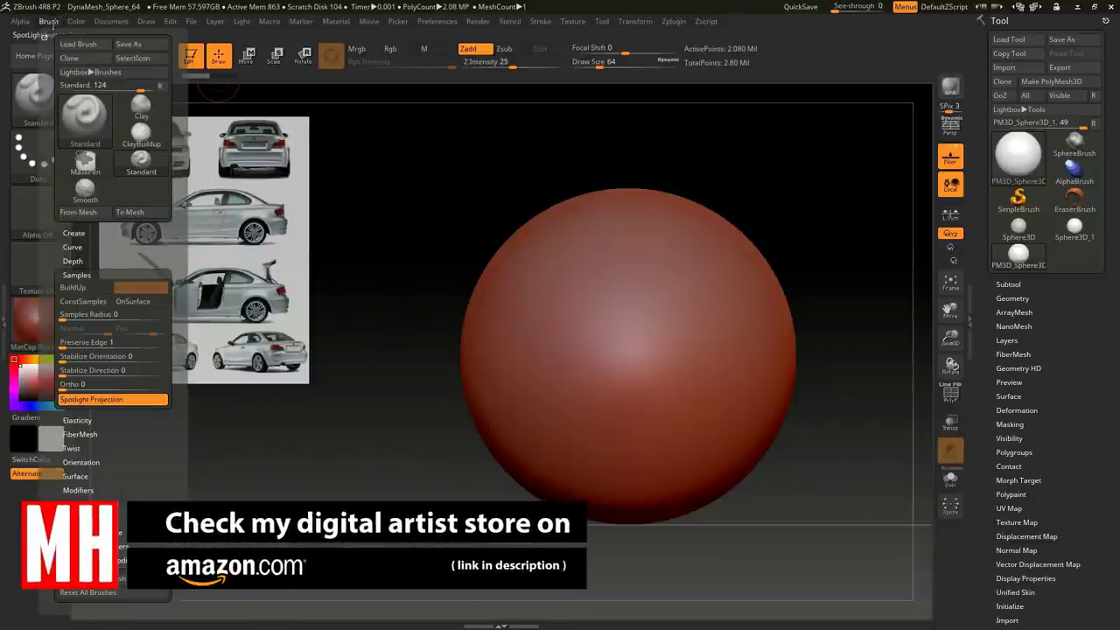
left_click(122, 400)
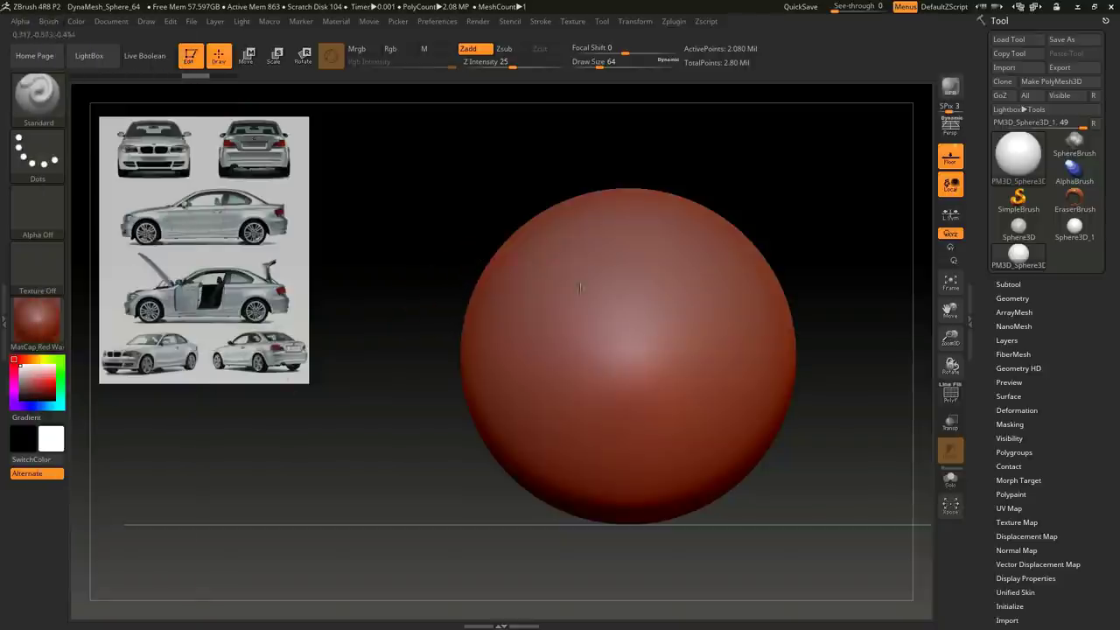
mouse_move(630, 256)
left_mouse_down()
mouse_move(553, 300)
mouse_move(644, 326)
mouse_move(618, 394)
mouse_move(626, 428)
mouse_move(701, 369)
mouse_move(663, 261)
mouse_move(744, 303)
mouse_move(740, 381)
mouse_move(631, 465)
mouse_move(545, 427)
mouse_move(544, 366)
mouse_move(511, 327)
mouse_move(497, 358)
left_mouse_up()
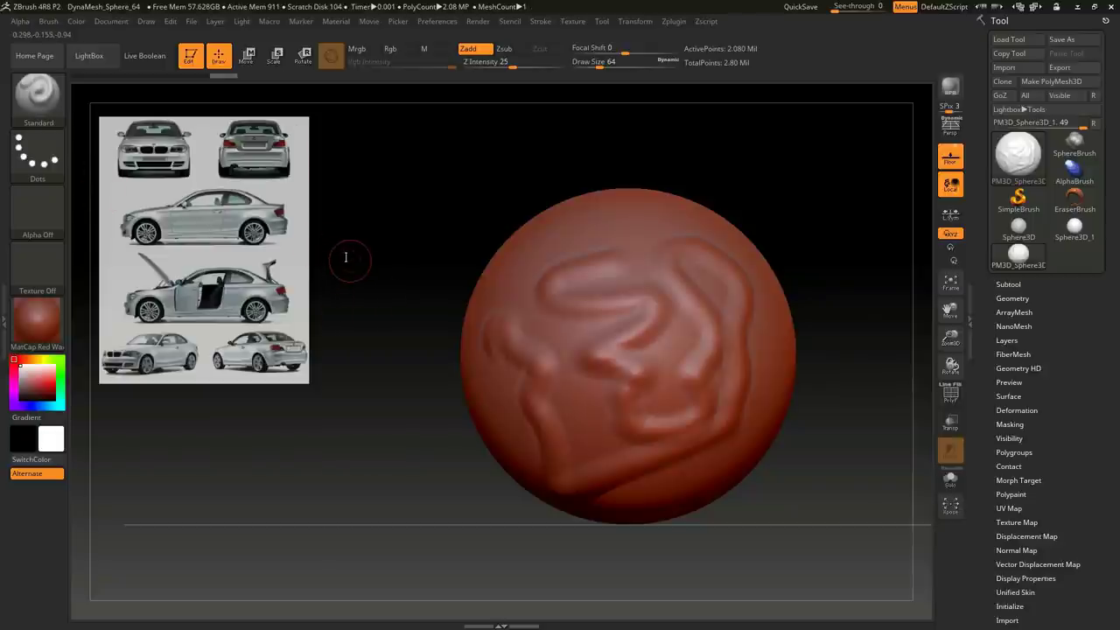
Step: Delete the BMW reference image from Spotlight
key("shift+z")
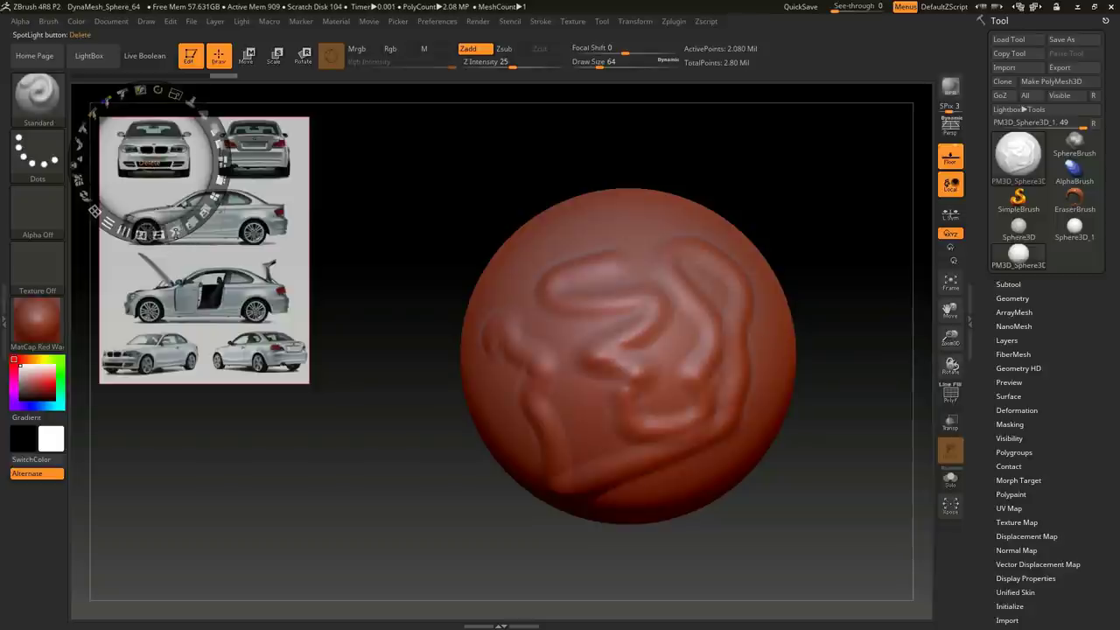
left_click(175, 231)
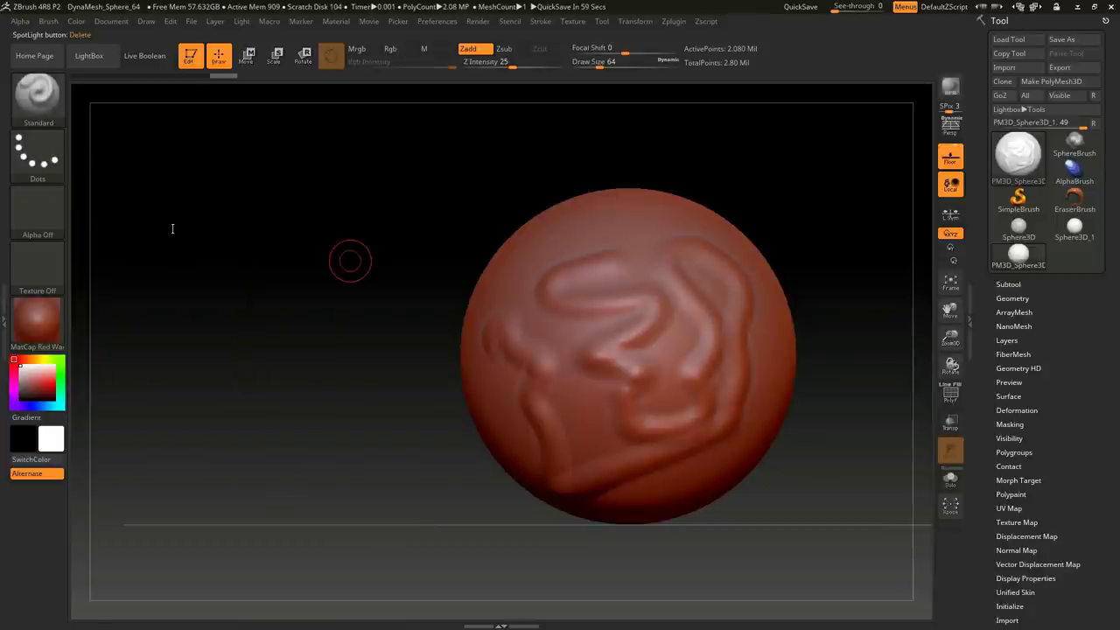